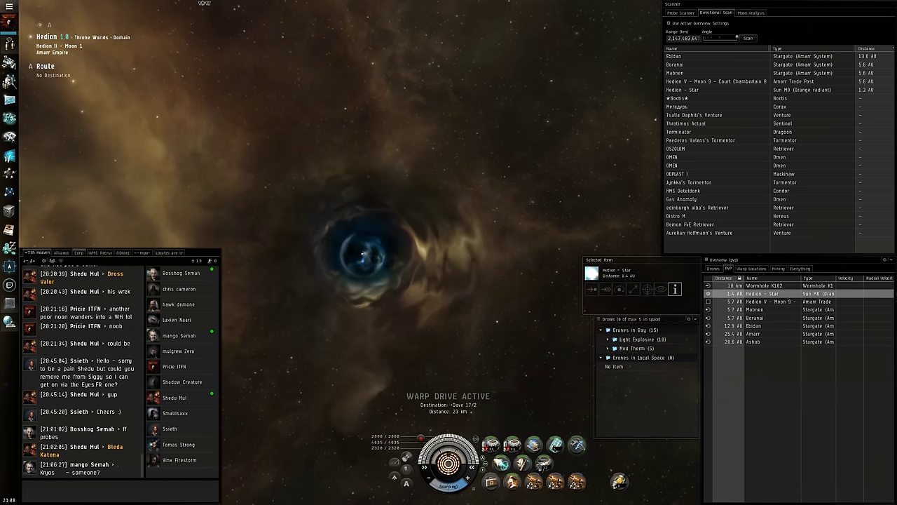
- Select Wormhole K162 in the Overview as the warp toward it ends
{"action": "left_click", "coordinate": [339, 271]}
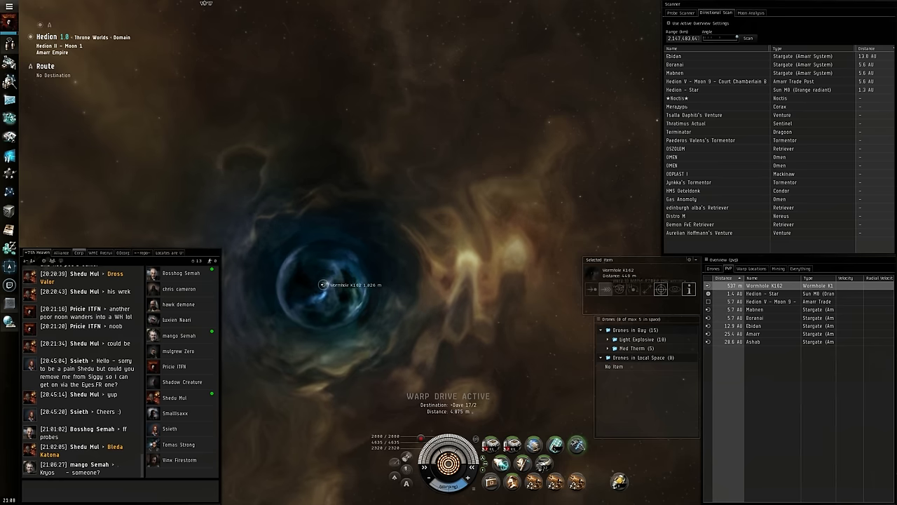
- Enter Wormhole K162, retrying after the warp ends, to jump into J234942
{"action": "left_click", "coordinate": [661, 288]}
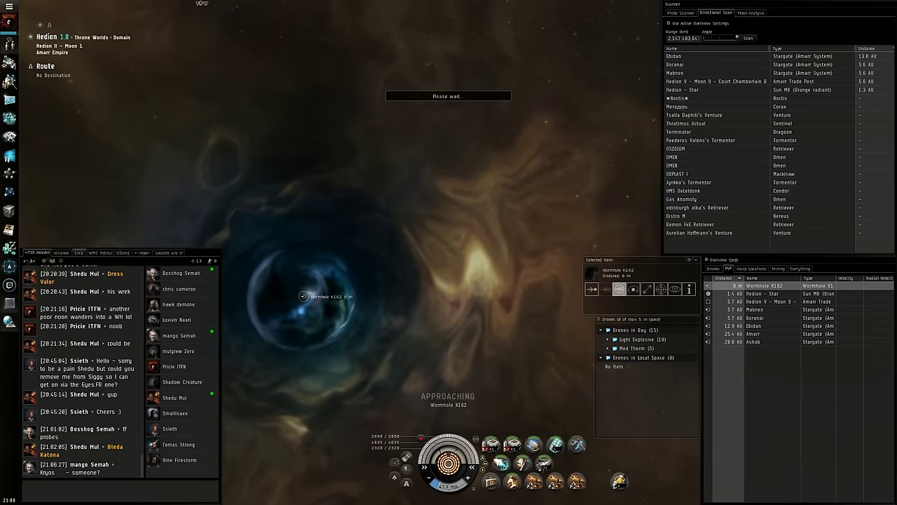
{"action": "left_click", "coordinate": [619, 289]}
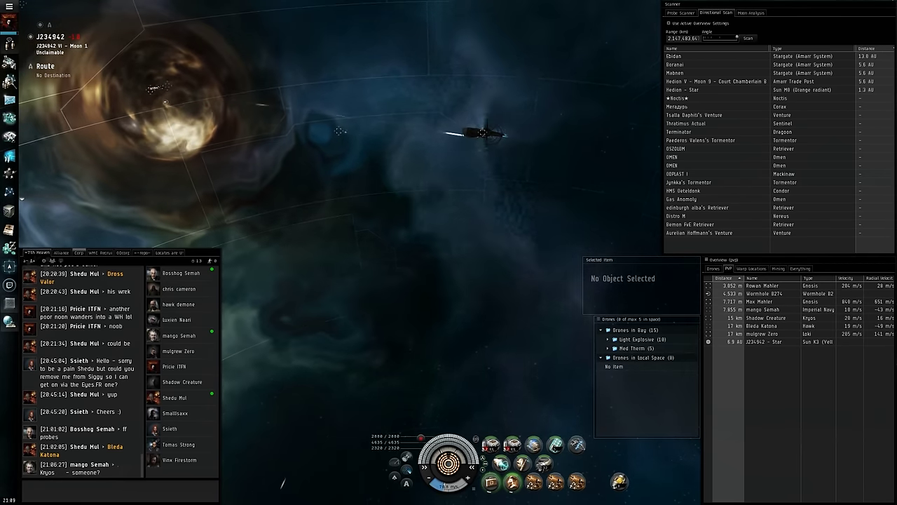
- Hide the interface, approach Rowan Mahler's Gnosis and accept mulgrew Zero's fleet invitation
{"action": "key", "text": "q"}
{"action": "key", "text": "q"}
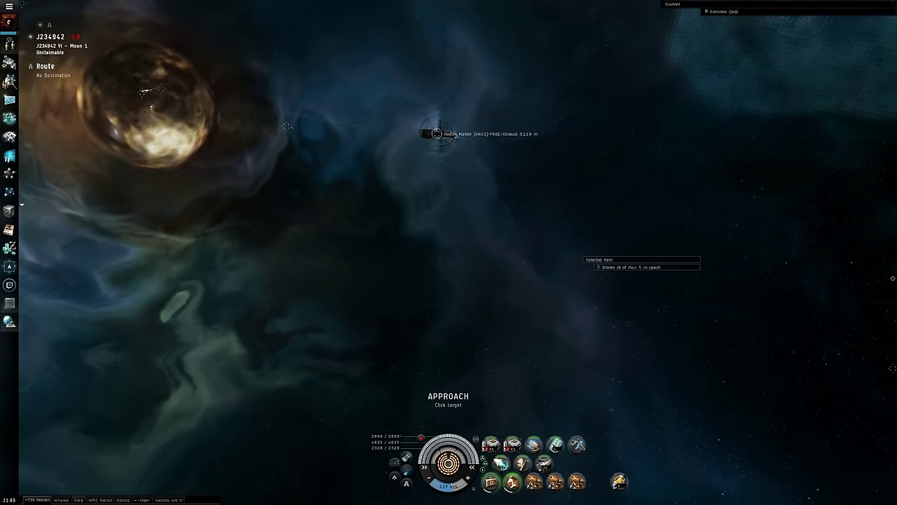
{"action": "key", "text": "q"}
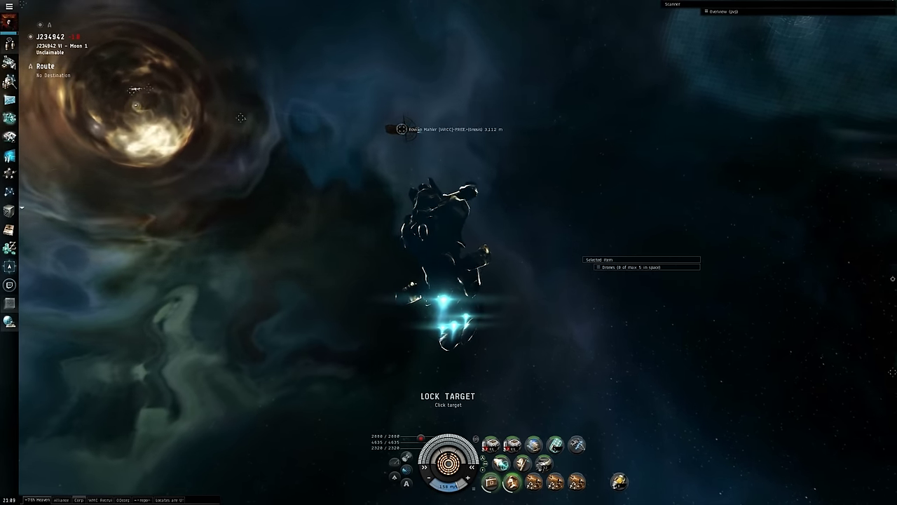
{"action": "left_click", "coordinate": [386, 126]}
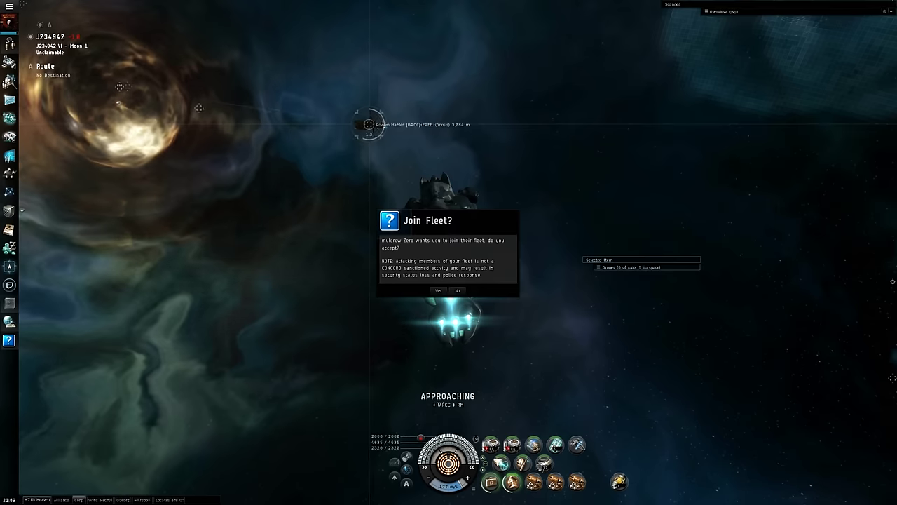
{"action": "key", "text": "Escape"}
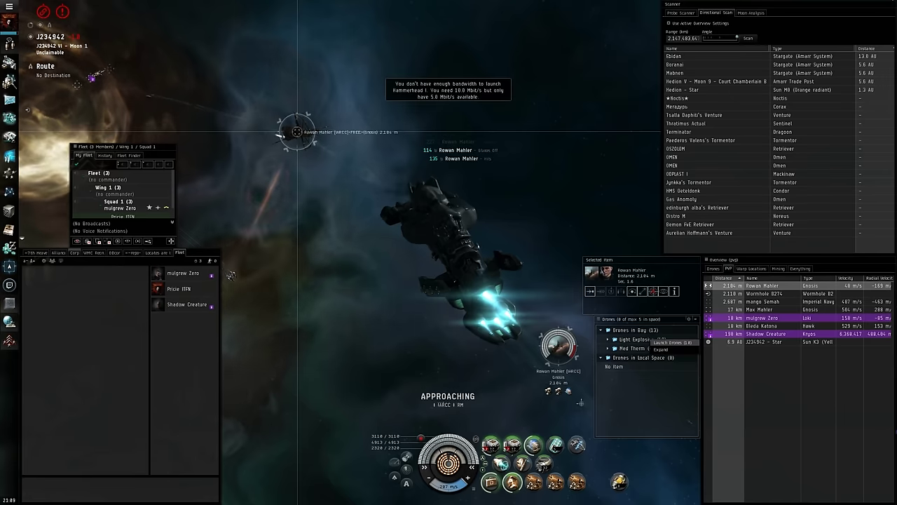
- Launch a light drone to engage the target, then select the second Gnosis and the Hawk
{"action": "key", "text": "shift+f"}
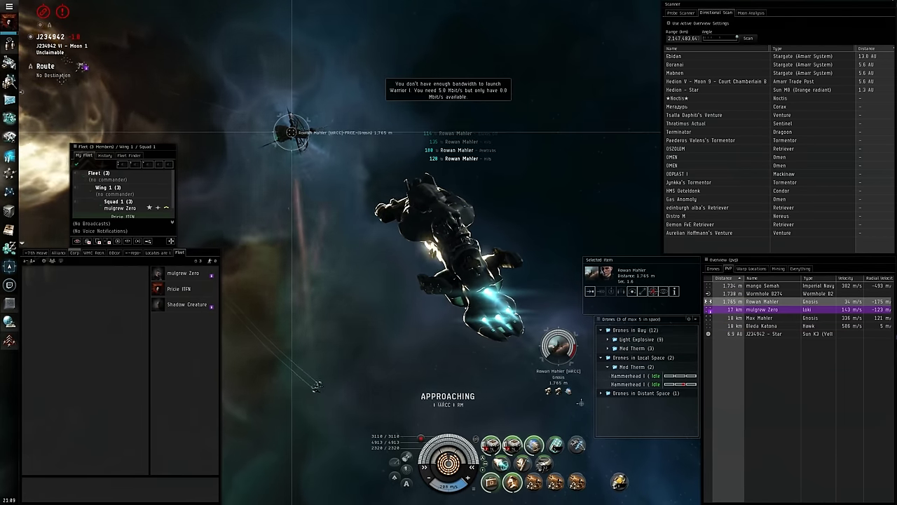
{"action": "right_click", "coordinate": [638, 357]}
{"action": "left_click", "coordinate": [655, 364]}
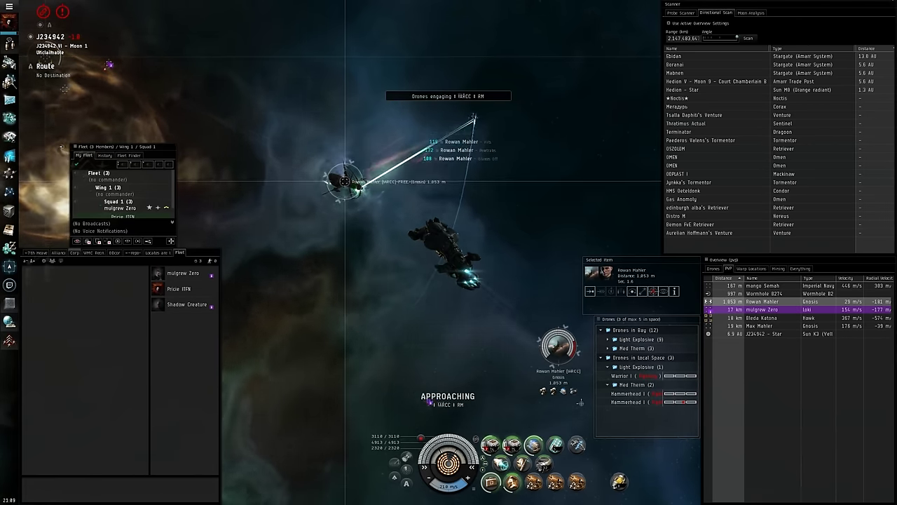
{"action": "left_click", "coordinate": [762, 326]}
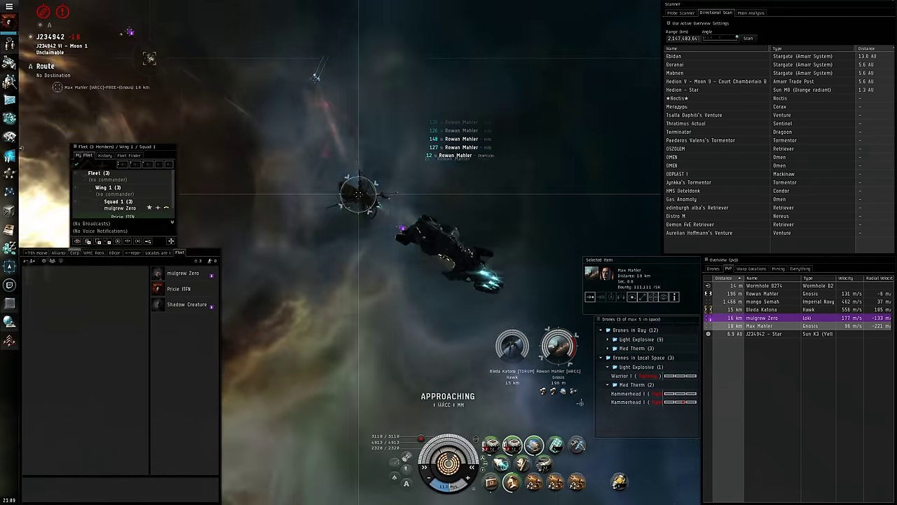
{"action": "left_click", "coordinate": [762, 309]}
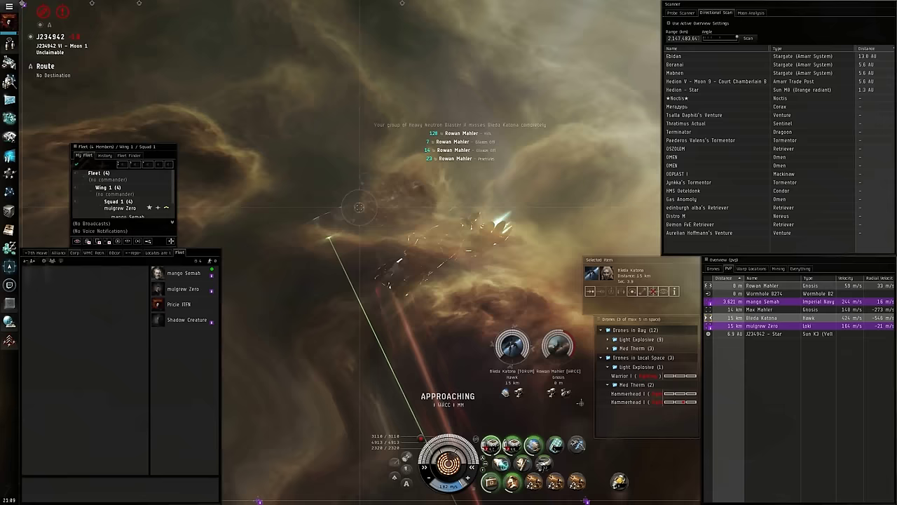
- Give a movement order around the locked Gnosis and send the drones to engage
{"action": "right_click", "coordinate": [568, 342]}
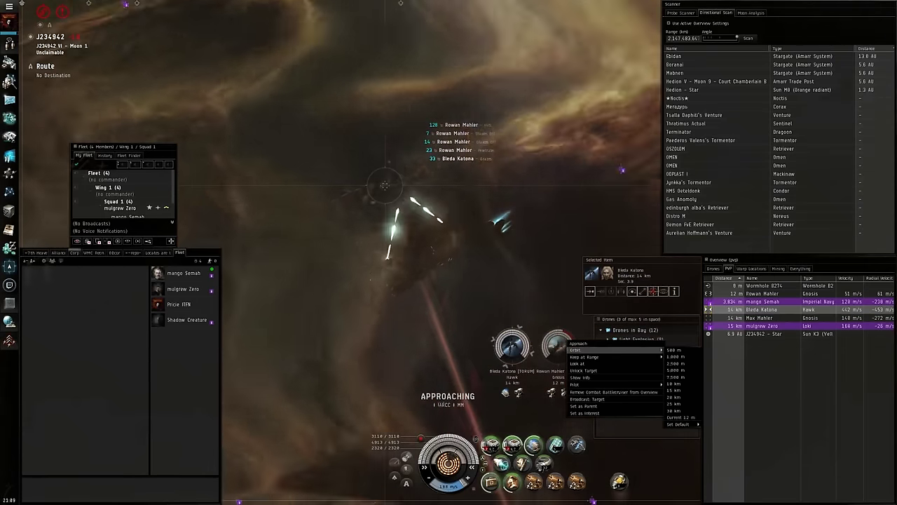
{"action": "left_click", "coordinate": [579, 402]}
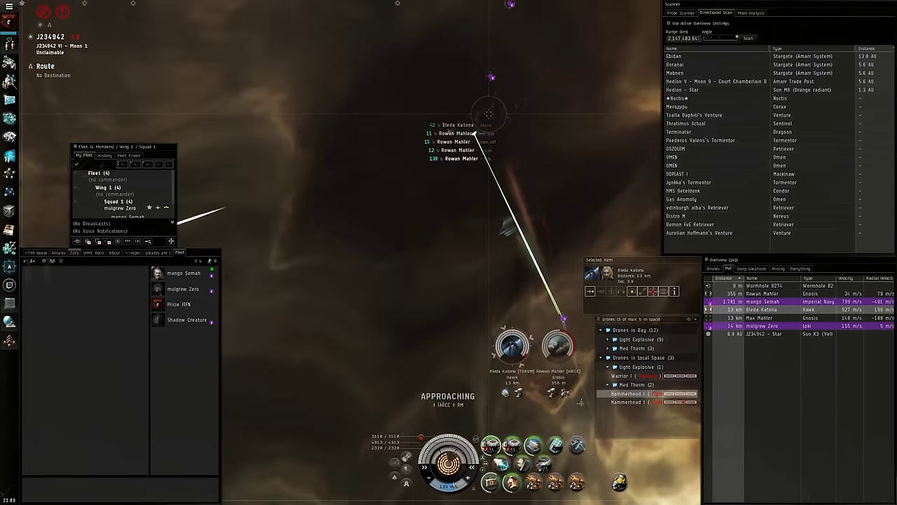
{"action": "right_click", "coordinate": [651, 357]}
{"action": "left_click", "coordinate": [672, 362]}
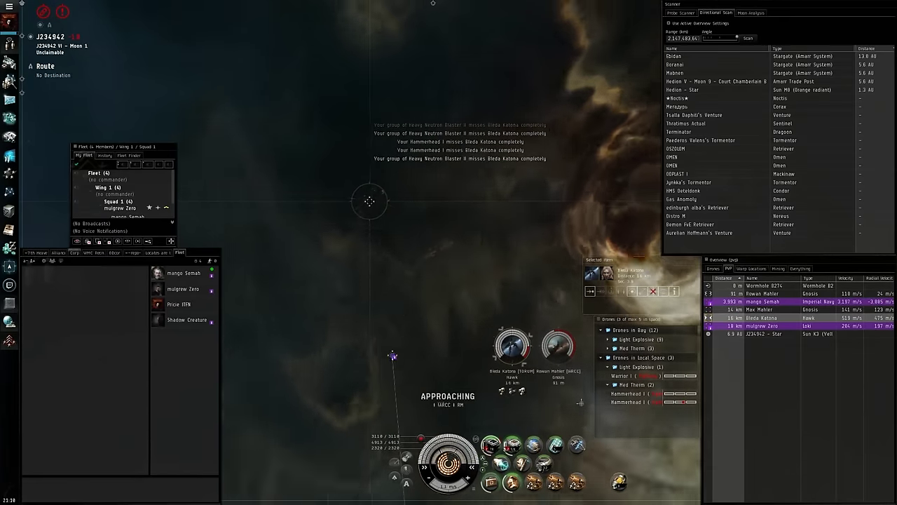
- Reselect the enemy Gnosis and send the drones onto it
{"action": "left_click", "coordinate": [762, 293]}
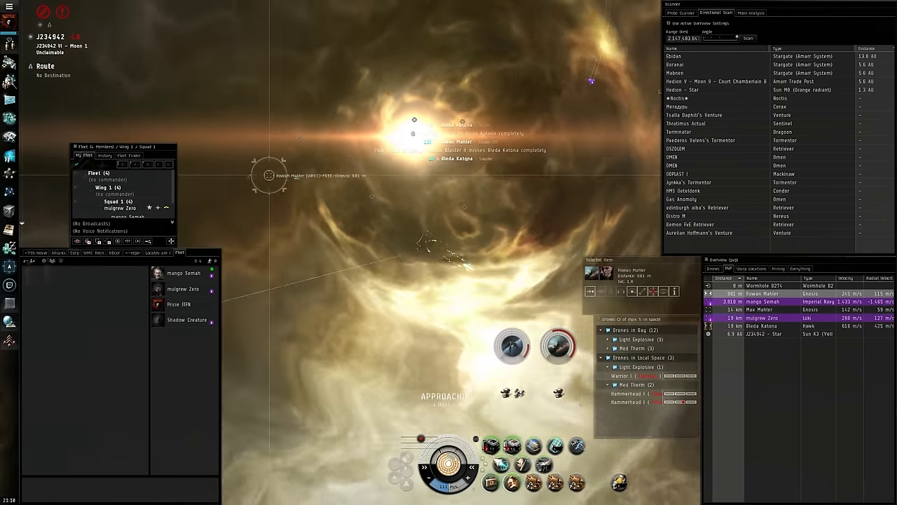
{"action": "right_click", "coordinate": [560, 338]}
{"action": "left_click", "coordinate": [582, 351]}
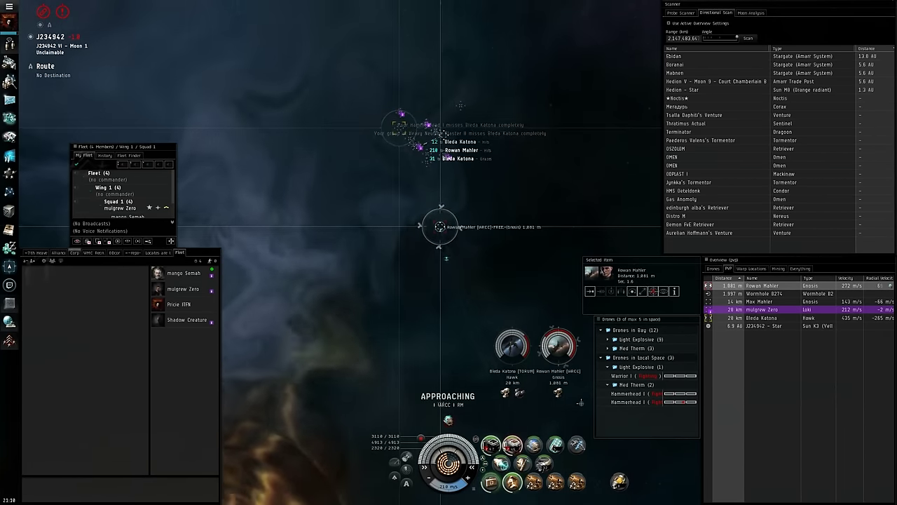
- Load Advanced Blaster Charge and switch selection between the enemy Hawk and Gnosis
{"action": "right_click", "coordinate": [514, 442]}
{"action": "left_click", "coordinate": [534, 447]}
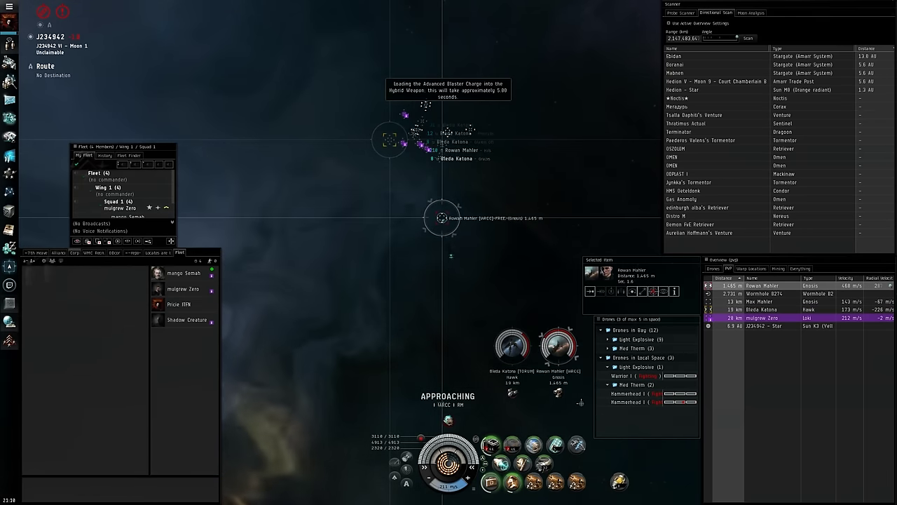
{"action": "left_click", "coordinate": [761, 309]}
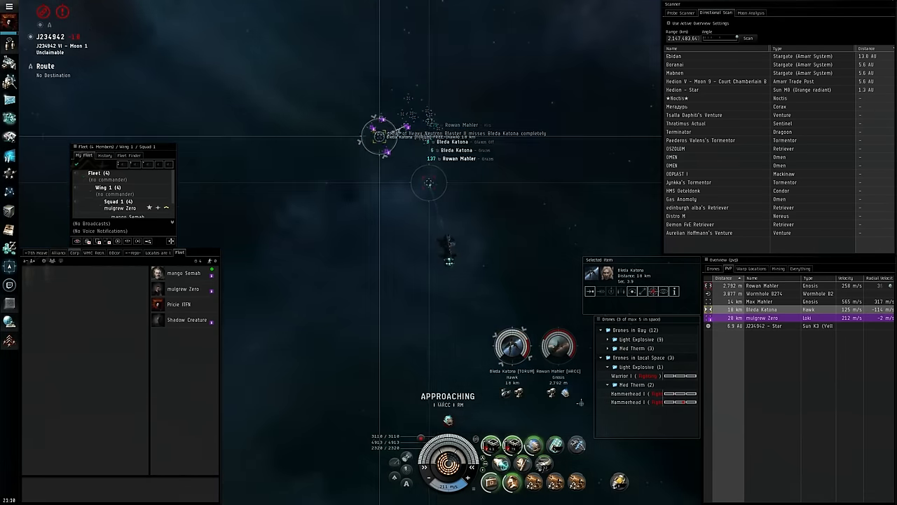
{"action": "scroll", "coordinate": [580, 403], "scroll_direction": "up", "scroll_amount": 3}
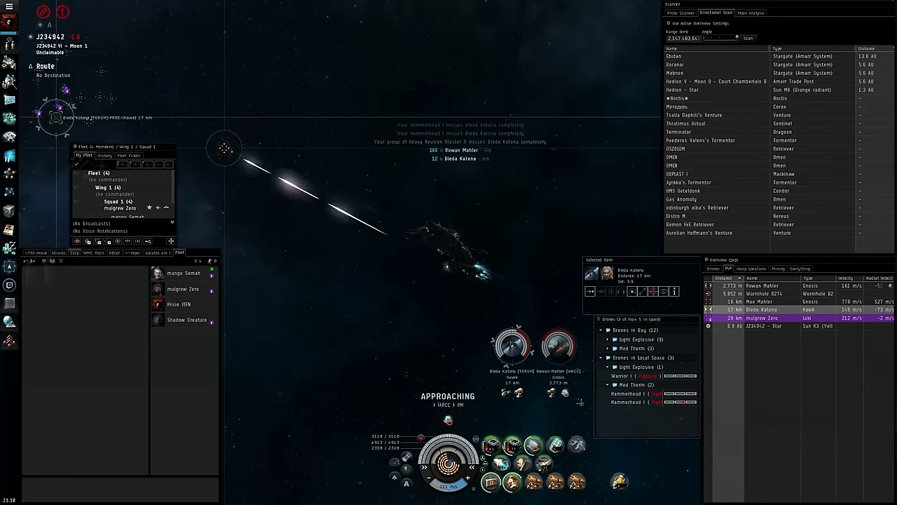
{"action": "left_click", "coordinate": [228, 148]}
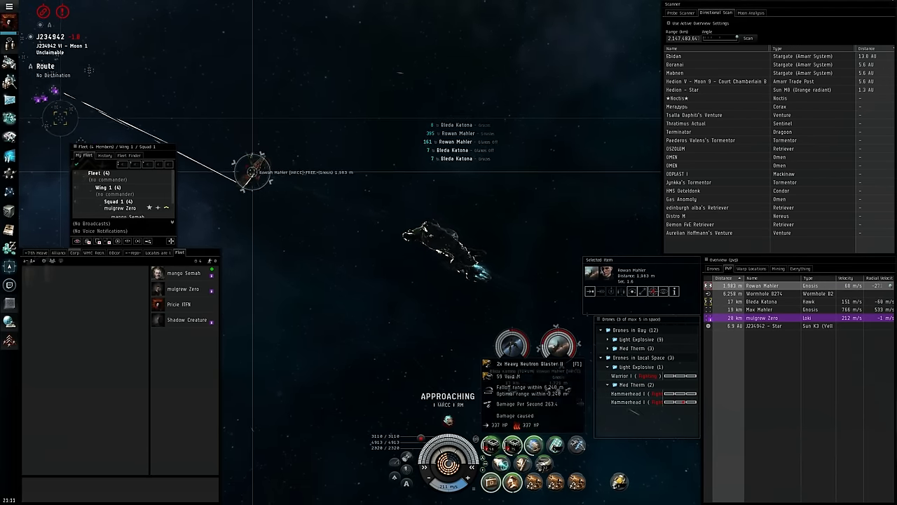
{"action": "scroll", "coordinate": [448, 252], "scroll_direction": "down", "scroll_amount": 3}
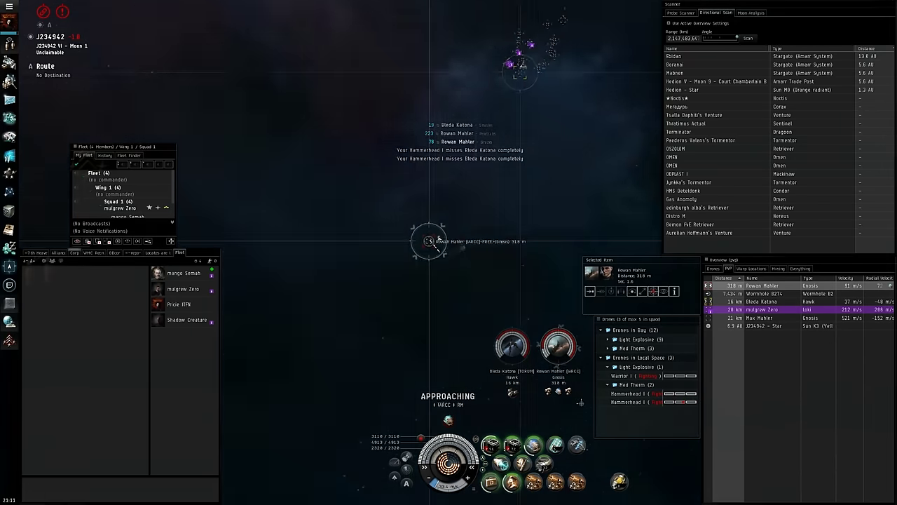
{"action": "left_click_drag", "start_coordinate": [467, 16], "coordinate": [269, 54]}
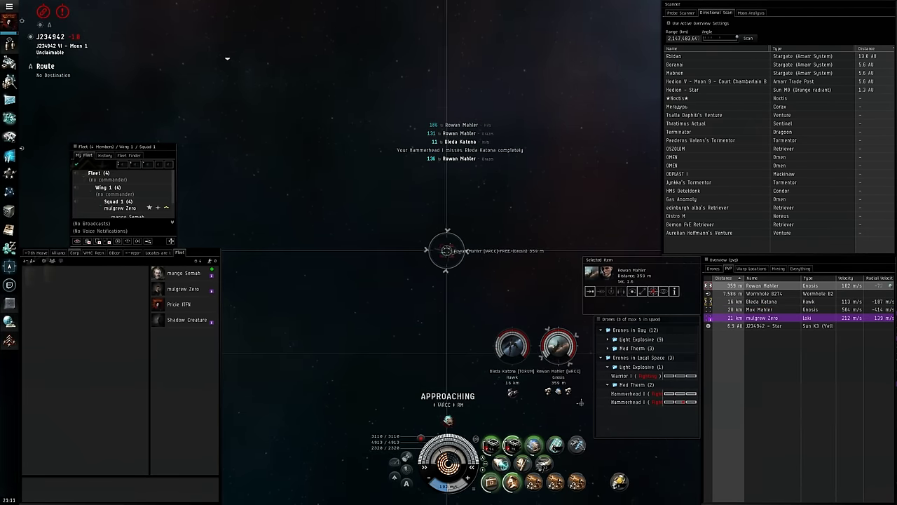
{"action": "mouse_move", "coordinate": [224, 57]}
{"action": "left_mouse_down"}
{"action": "mouse_move", "coordinate": [422, 60]}
{"action": "mouse_move", "coordinate": [701, 159]}
{"action": "left_mouse_up"}
{"action": "left_click_drag", "start_coordinate": [358, 149], "coordinate": [173, 115]}
{"action": "left_click_drag", "start_coordinate": [491, 138], "coordinate": [567, 146]}
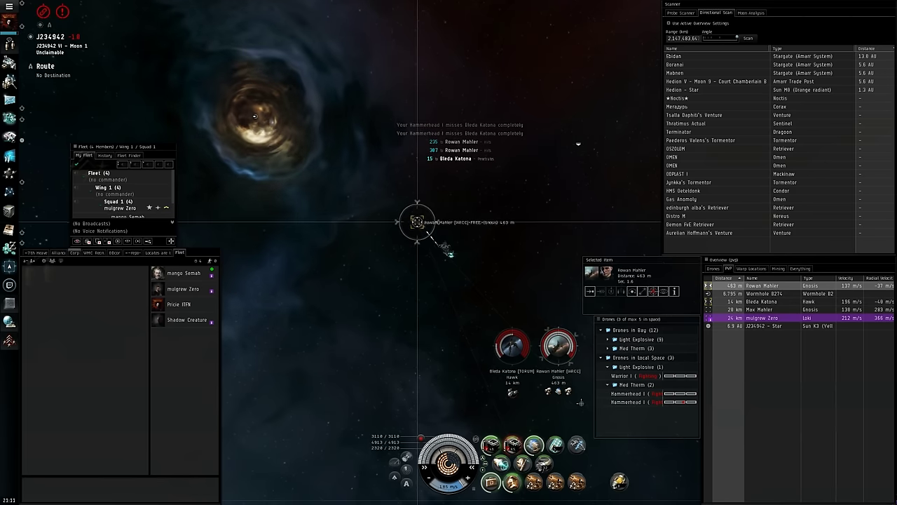
- Load Null M charges into the weapons and stop the drones attacking
{"action": "right_click", "coordinate": [512, 444]}
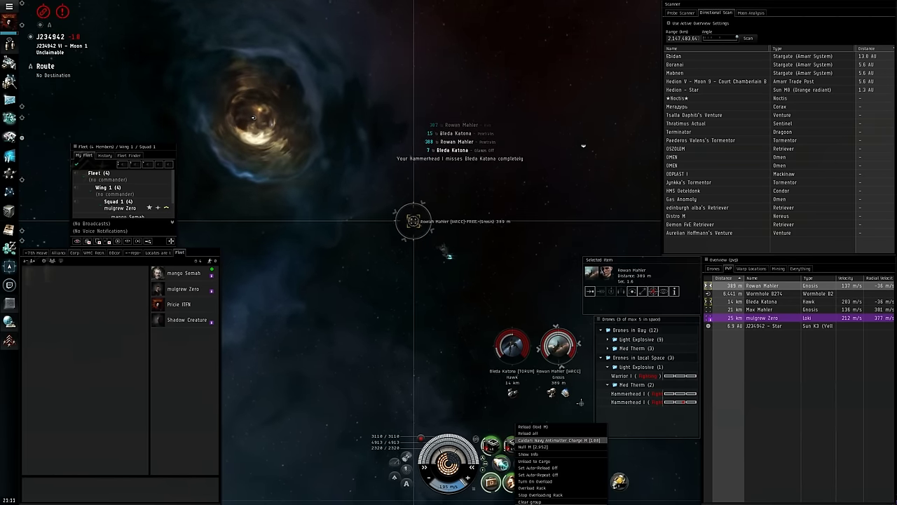
{"action": "left_click", "coordinate": [533, 446]}
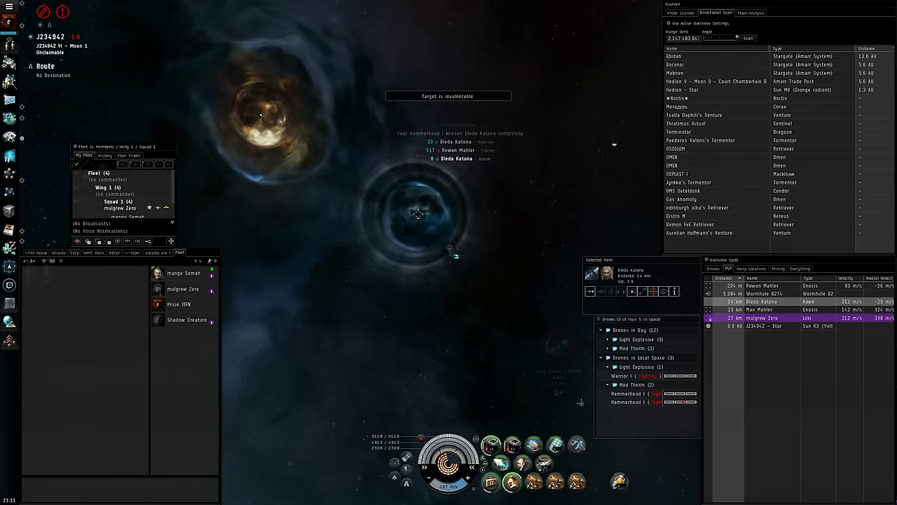
{"action": "right_click", "coordinate": [519, 359]}
{"action": "left_click", "coordinate": [540, 379]}
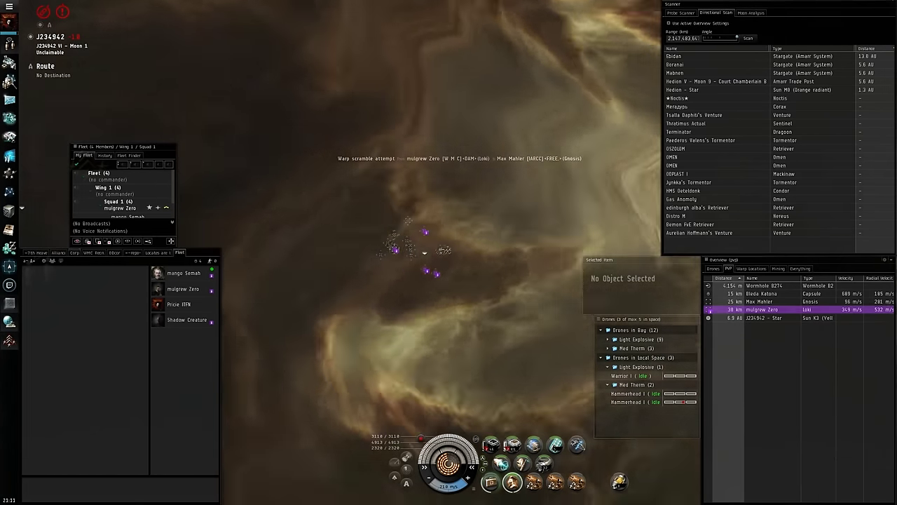
- Approach the remaining enemy Gnosis and lock it as a target
{"action": "key", "text": "q"}
{"action": "left_click", "coordinate": [733, 302]}
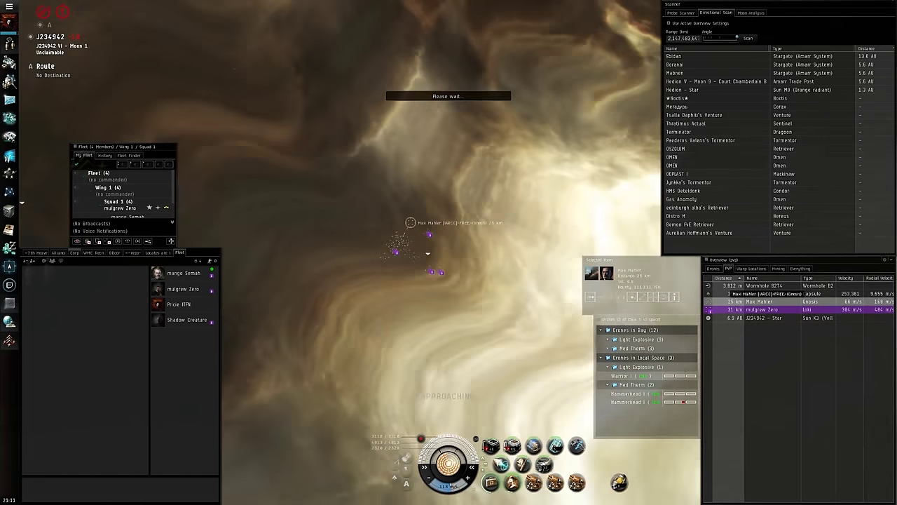
{"action": "right_click", "coordinate": [730, 303]}
{"action": "left_click", "coordinate": [729, 302], "text": "ctrl"}
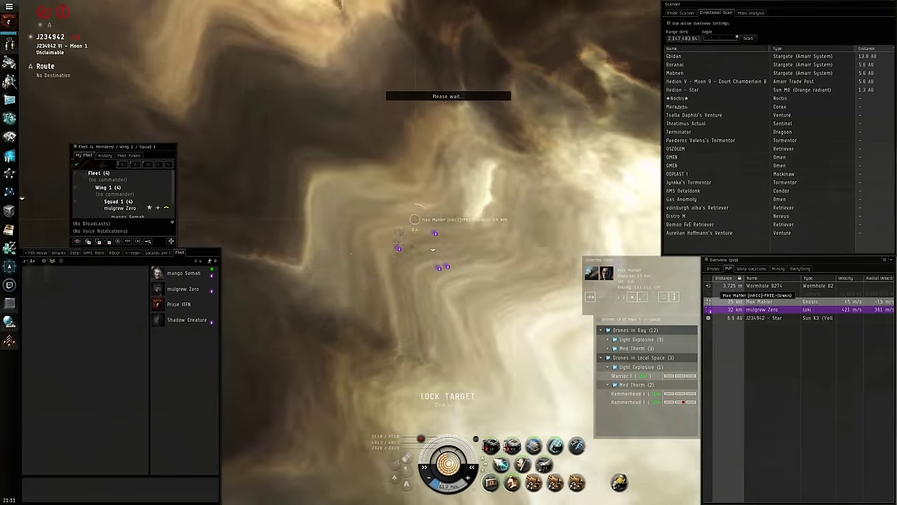
{"action": "right_click", "coordinate": [729, 302]}
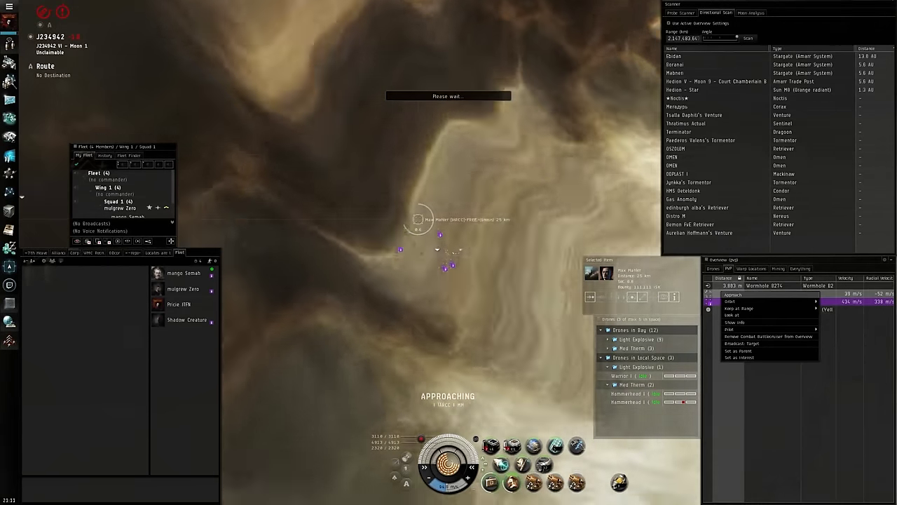
{"action": "left_click", "coordinate": [736, 310]}
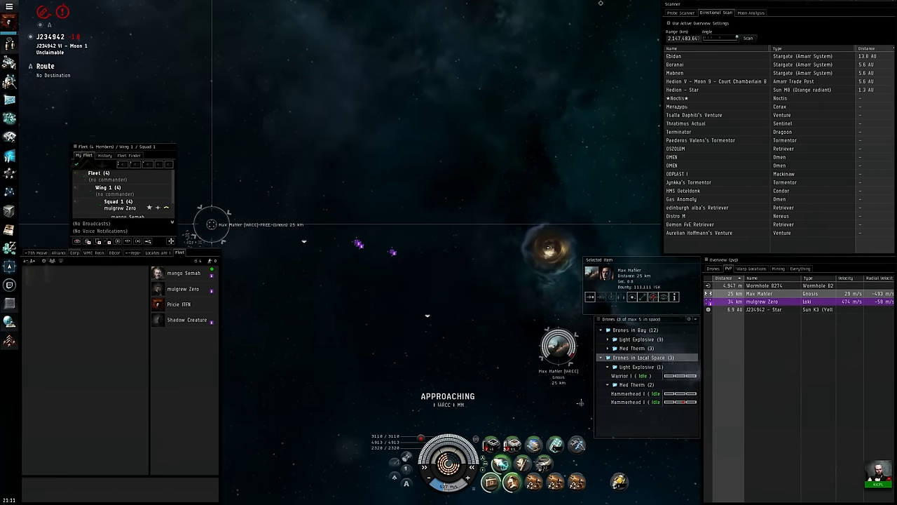
- Set drones on the Gnosis, load Advanced Blaster Charge and warp-scramble it with F3
{"action": "right_click", "coordinate": [631, 358]}
{"action": "left_click", "coordinate": [634, 364]}
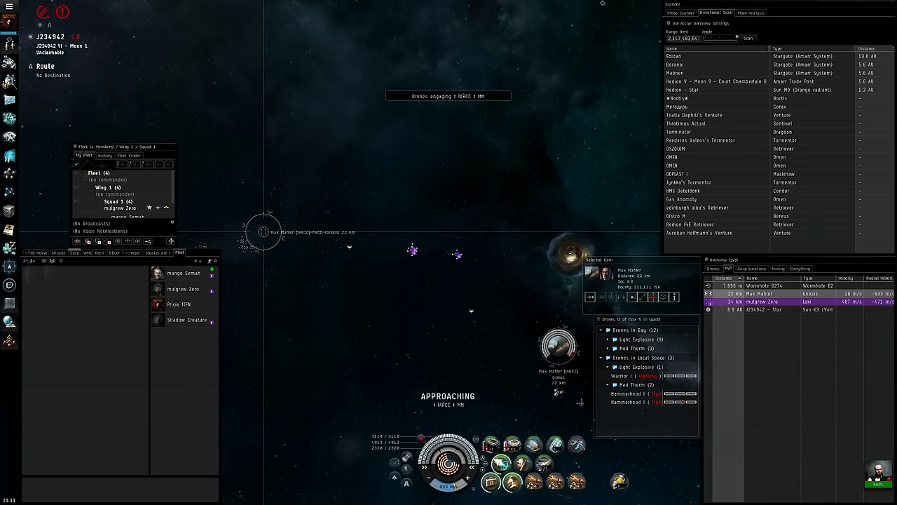
{"action": "right_click", "coordinate": [513, 443]}
{"action": "left_click", "coordinate": [531, 446]}
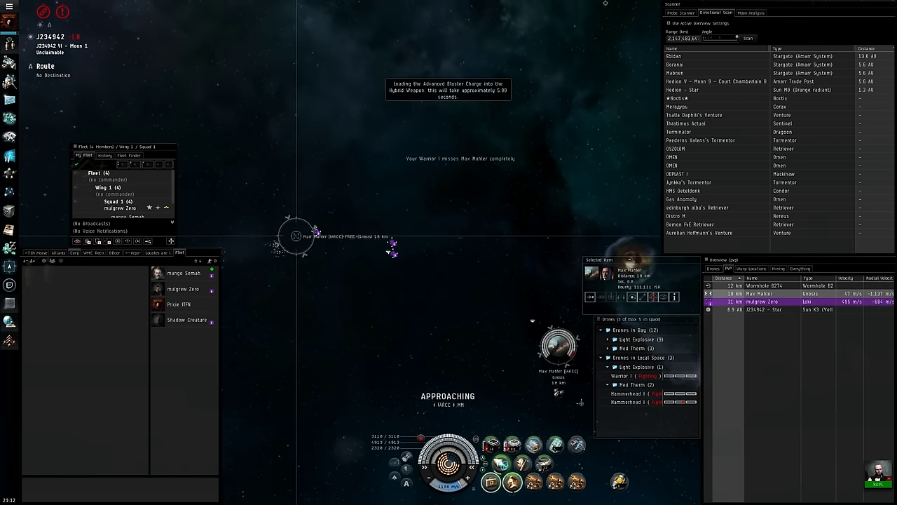
{"action": "key", "text": "F3"}
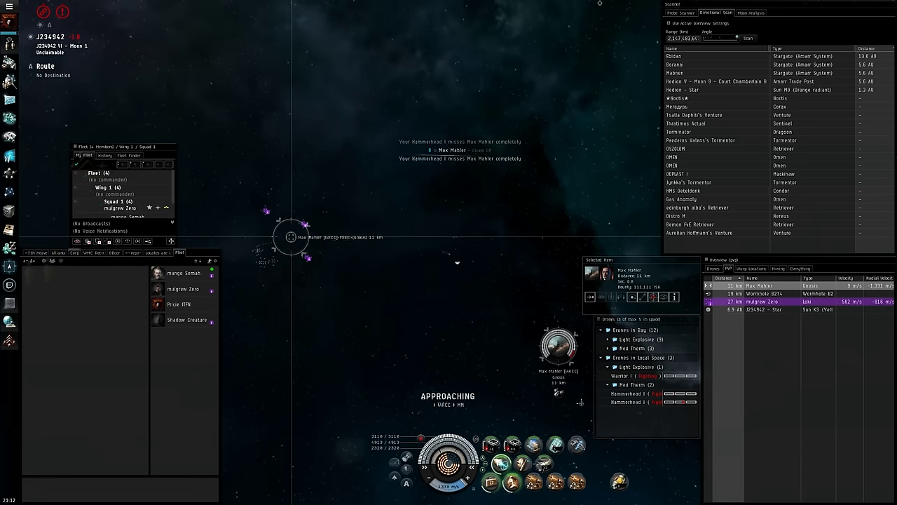
{"action": "right_click", "coordinate": [559, 345]}
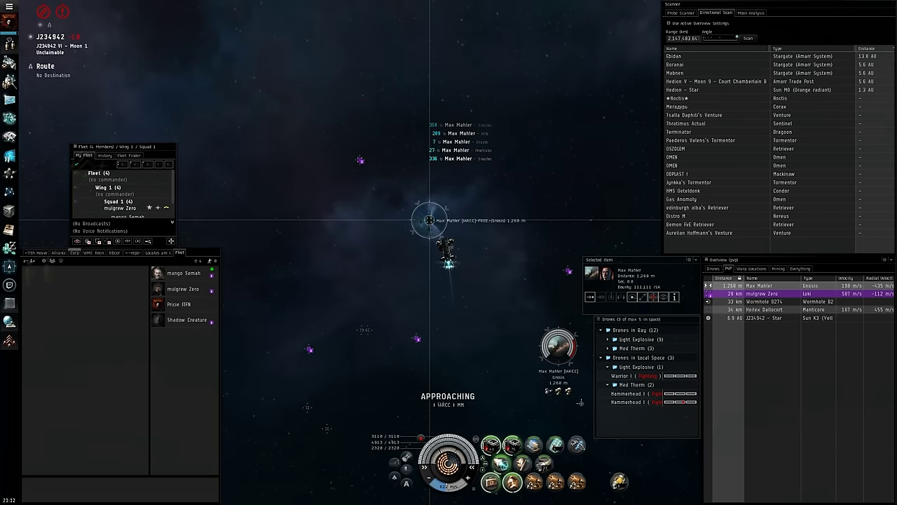
- Lock the arriving Manticore and Ishkur, and send the drones at the Manticore
{"action": "left_click", "coordinate": [765, 309], "text": "ctrl"}
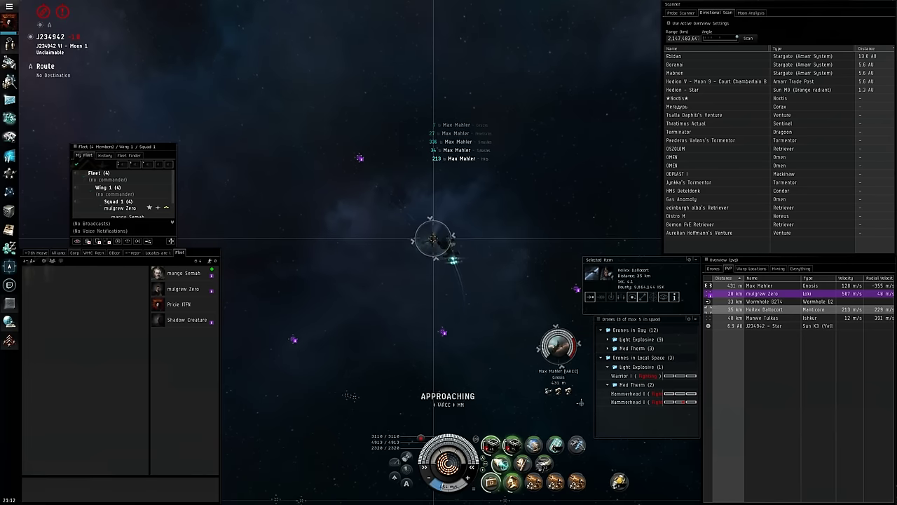
{"action": "left_click", "coordinate": [743, 317]}
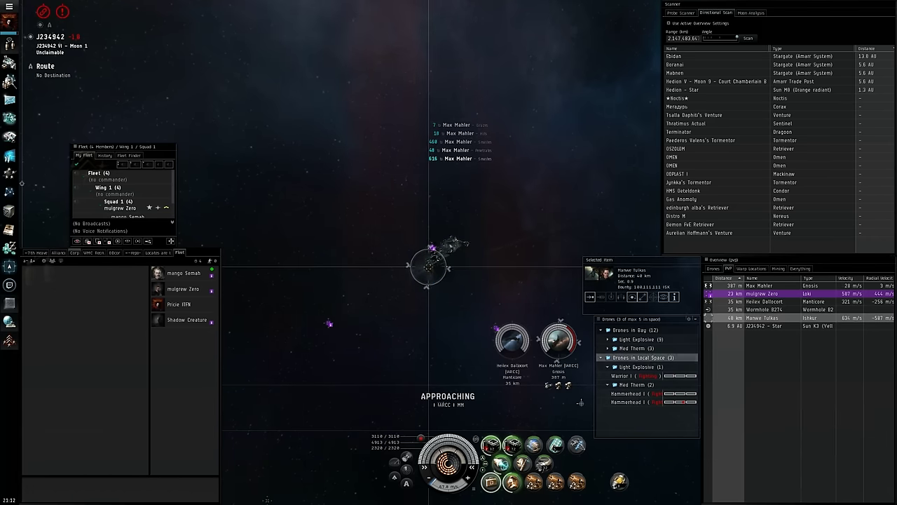
{"action": "left_click", "coordinate": [765, 302]}
{"action": "right_click", "coordinate": [622, 358]}
{"action": "left_click", "coordinate": [643, 360]}
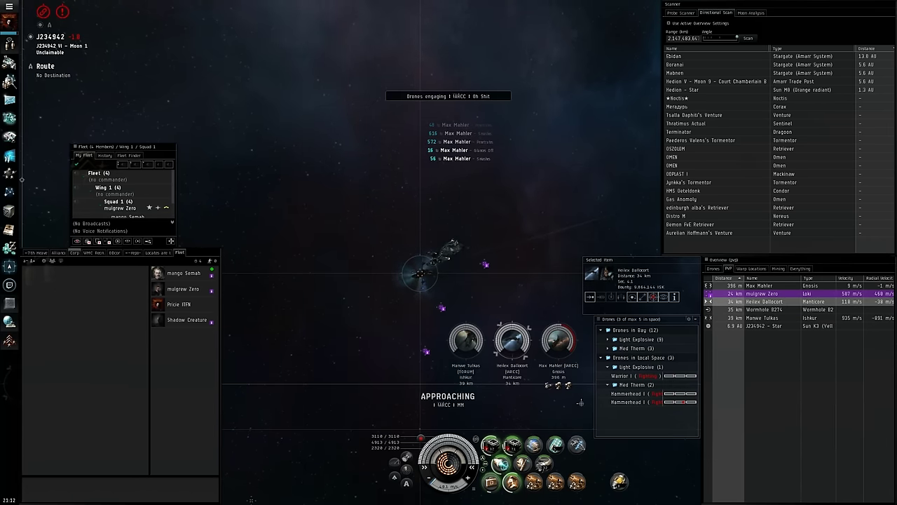
- Refocus the Gnosis, activate the warp scrambler on it, then make the Ishkur active
{"action": "left_click", "coordinate": [412, 275]}
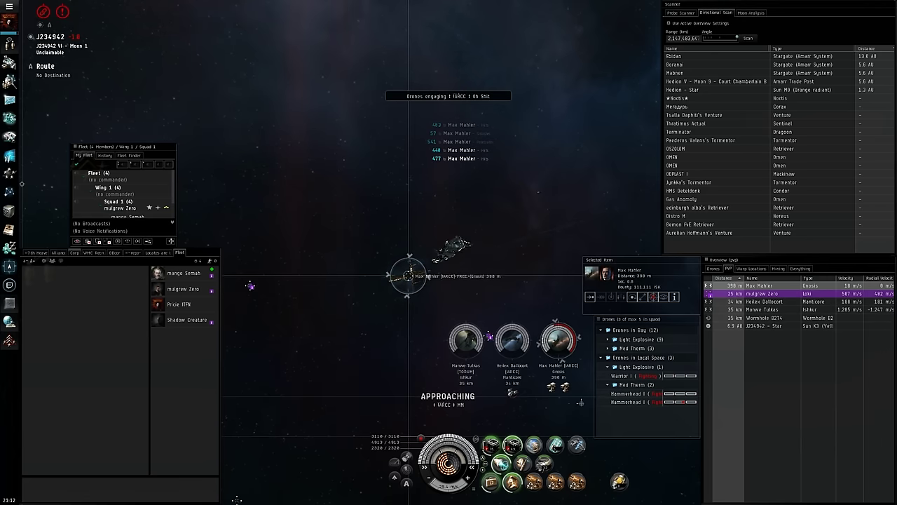
{"action": "left_click", "coordinate": [534, 444]}
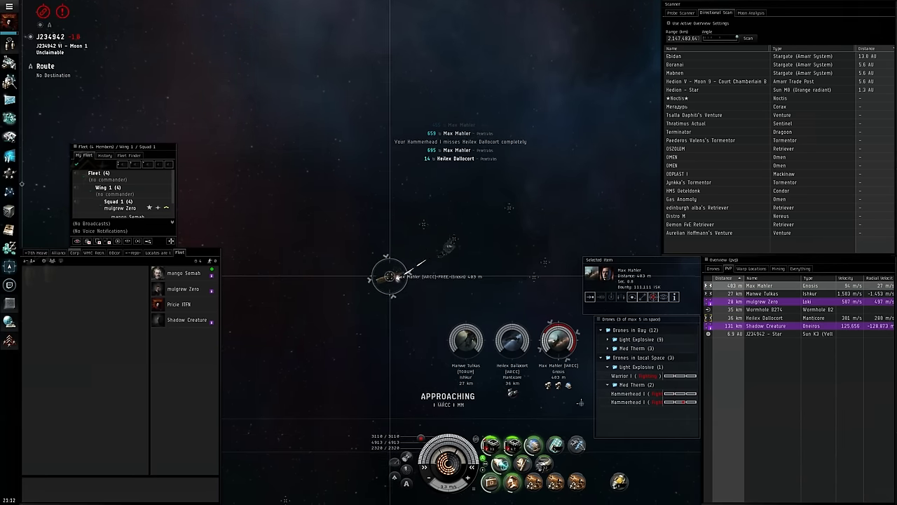
{"action": "right_click", "coordinate": [580, 402]}
{"action": "left_click", "coordinate": [581, 402]}
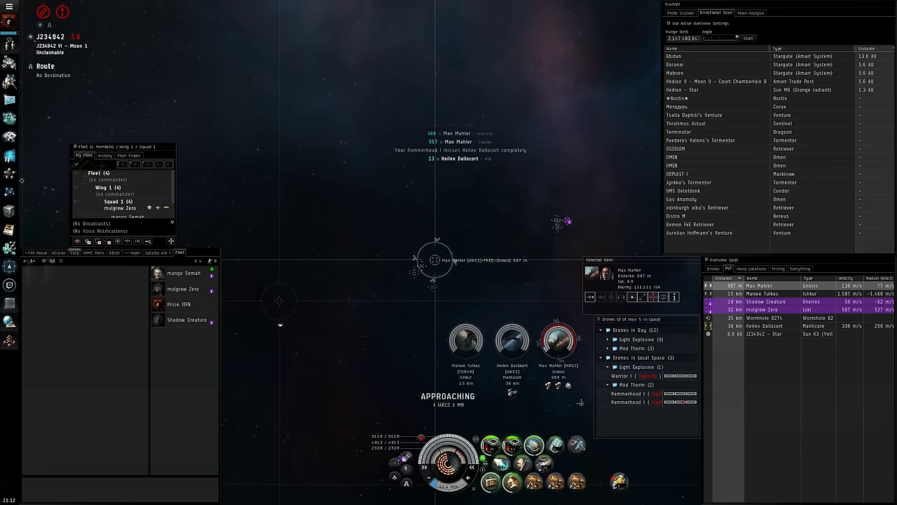
{"action": "left_click", "coordinate": [466, 340]}
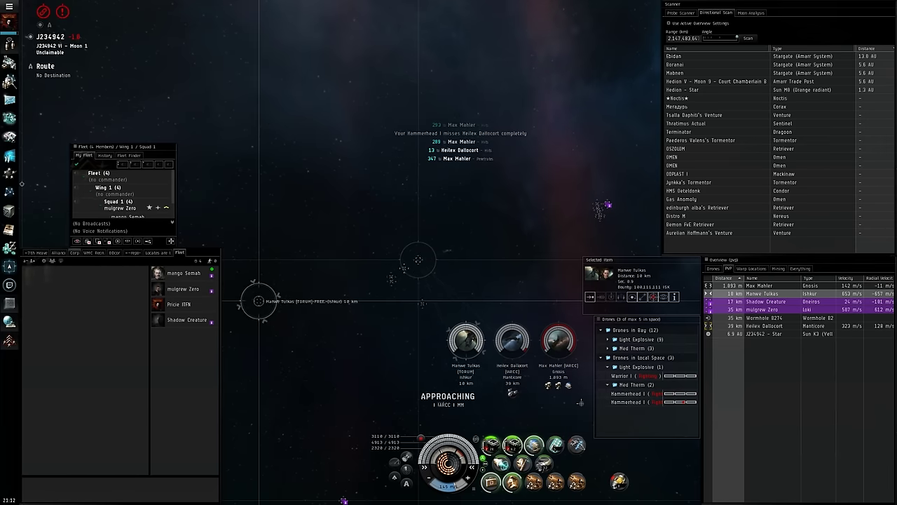
- Reload the blasters with Advanced Blaster Charge
{"action": "right_click", "coordinate": [513, 445]}
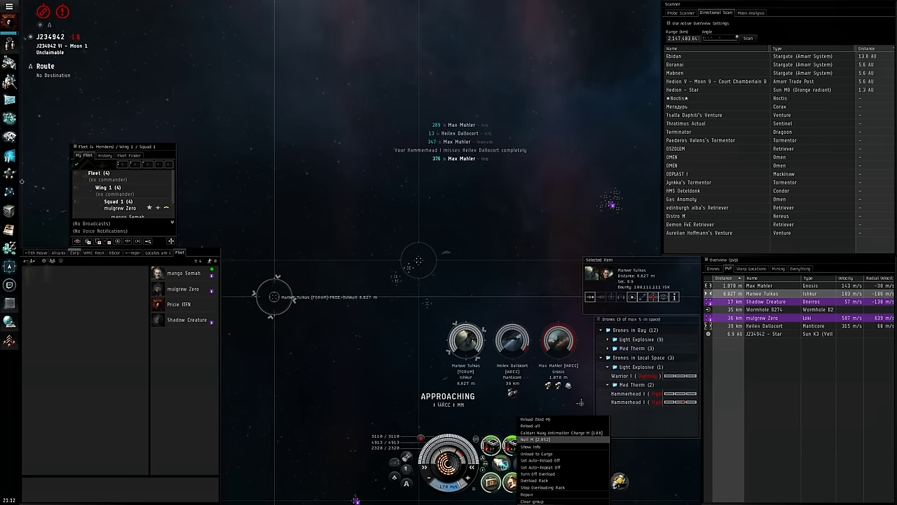
{"action": "left_click", "coordinate": [536, 439]}
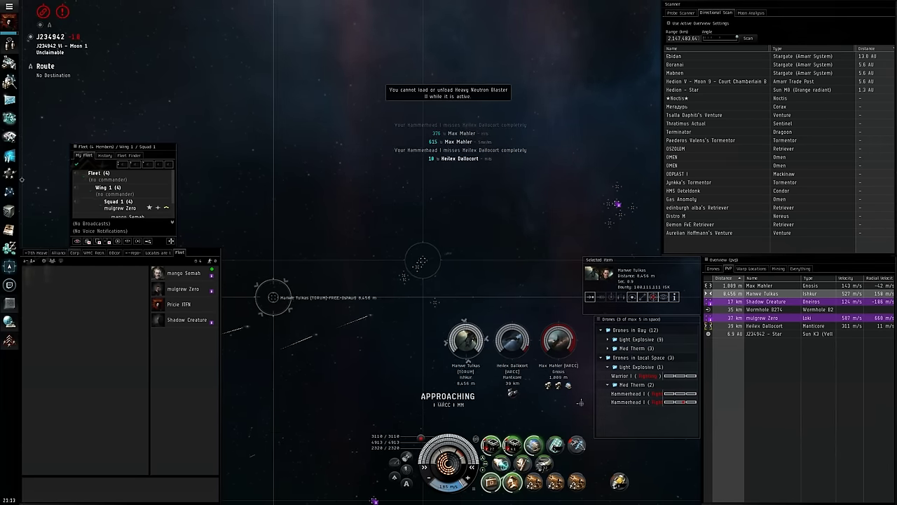
{"action": "right_click", "coordinate": [513, 444]}
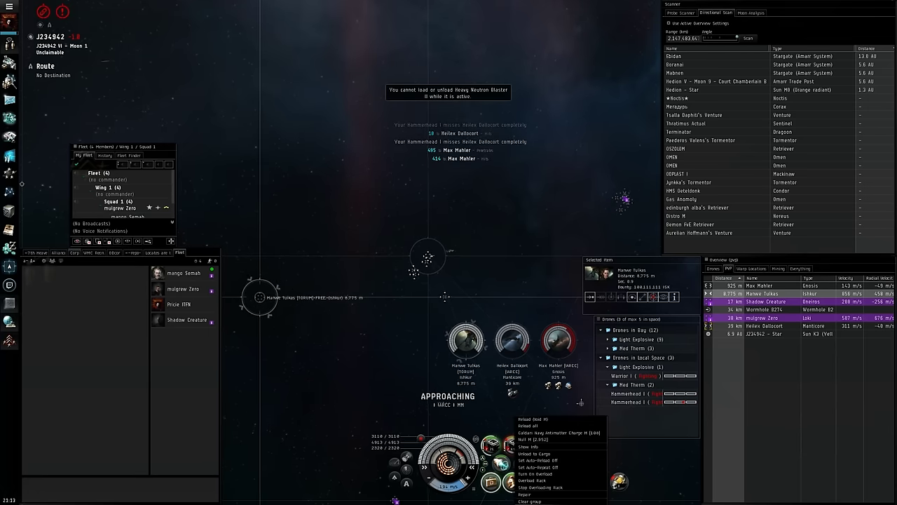
{"action": "left_click", "coordinate": [534, 439]}
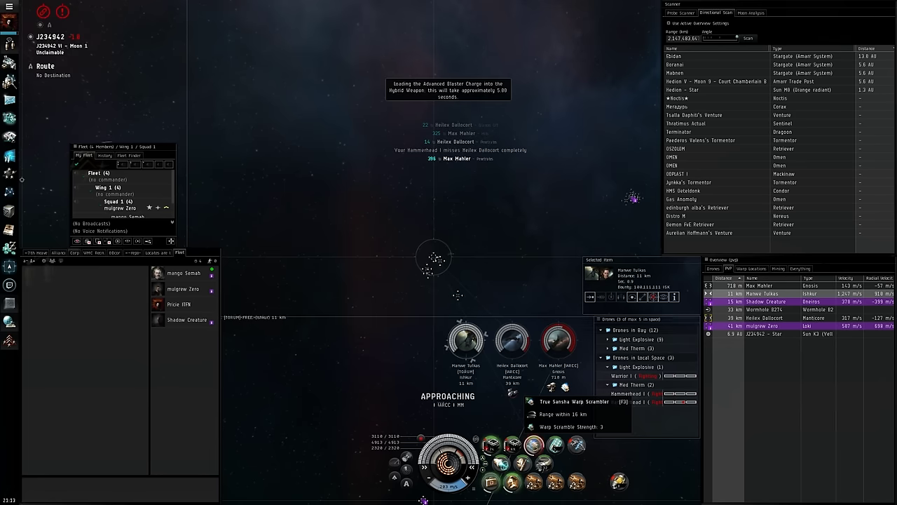
- Cycle through the Gnosis, Ishkur and Manticore targets, then reload Advanced Blaster Charge
{"action": "left_click", "coordinate": [559, 340]}
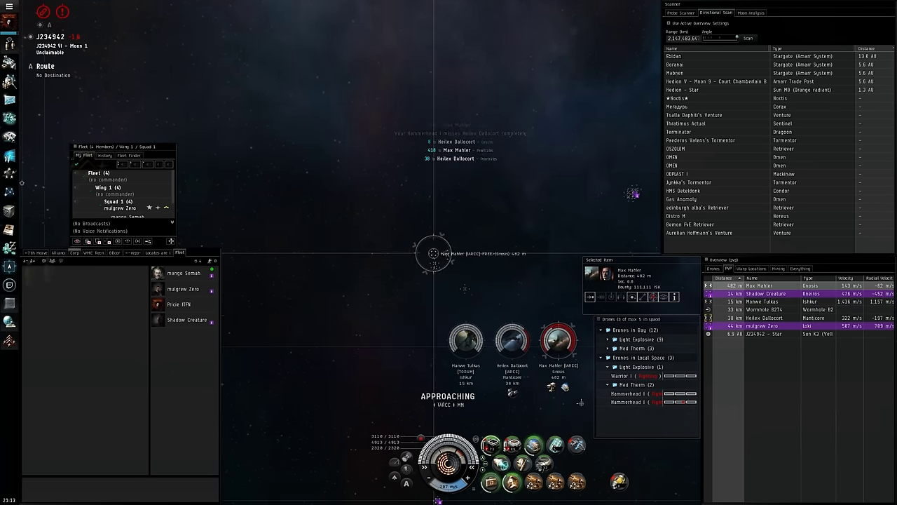
{"action": "left_click", "coordinate": [448, 349]}
{"action": "left_click", "coordinate": [512, 340]}
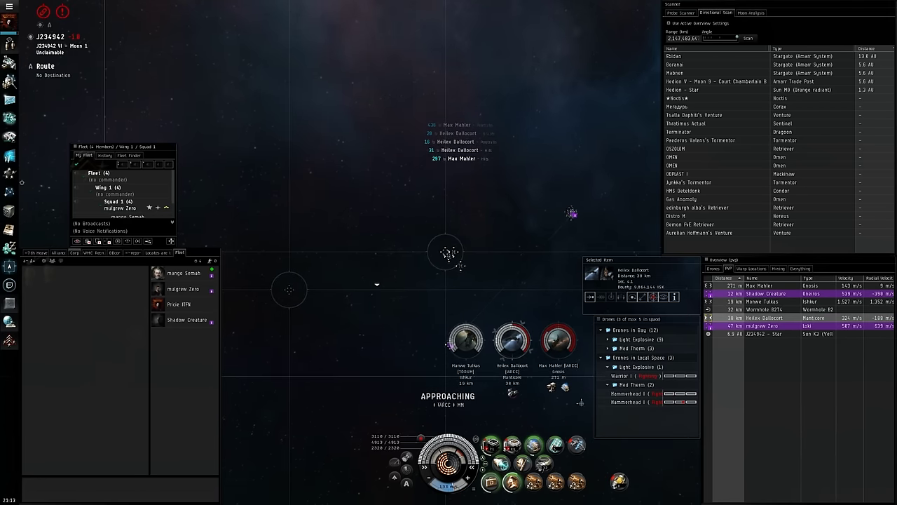
{"action": "right_click", "coordinate": [512, 441]}
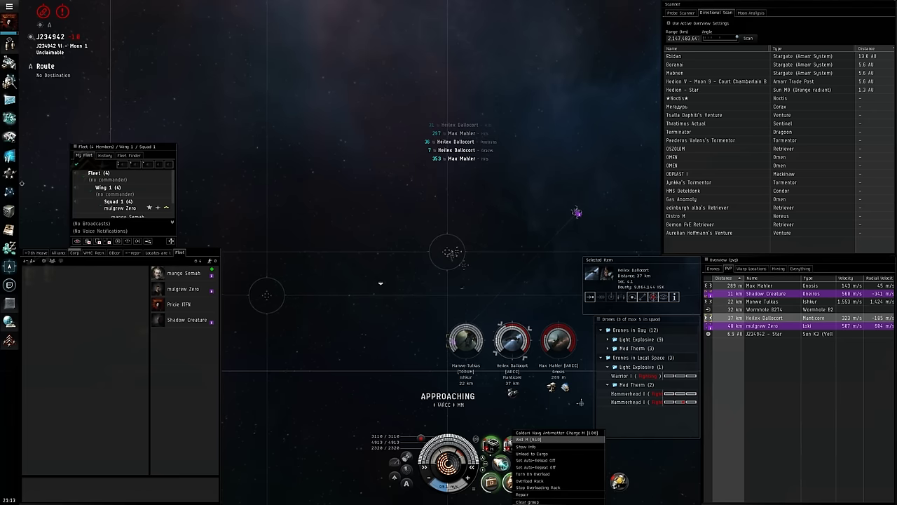
{"action": "left_click", "coordinate": [524, 439]}
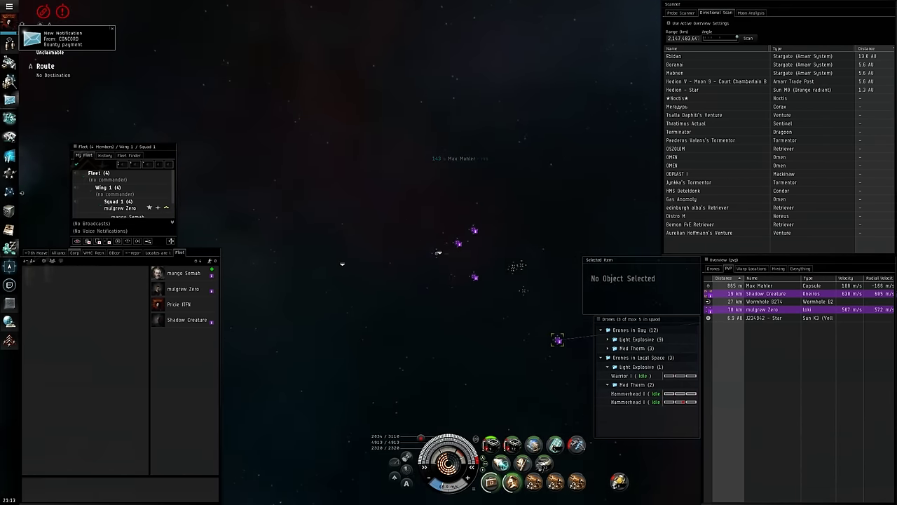
- Try locking the two escaping capsules, then warp to Wormhole K162 and jump through
{"action": "left_click", "coordinate": [759, 286], "text": "ctrl"}
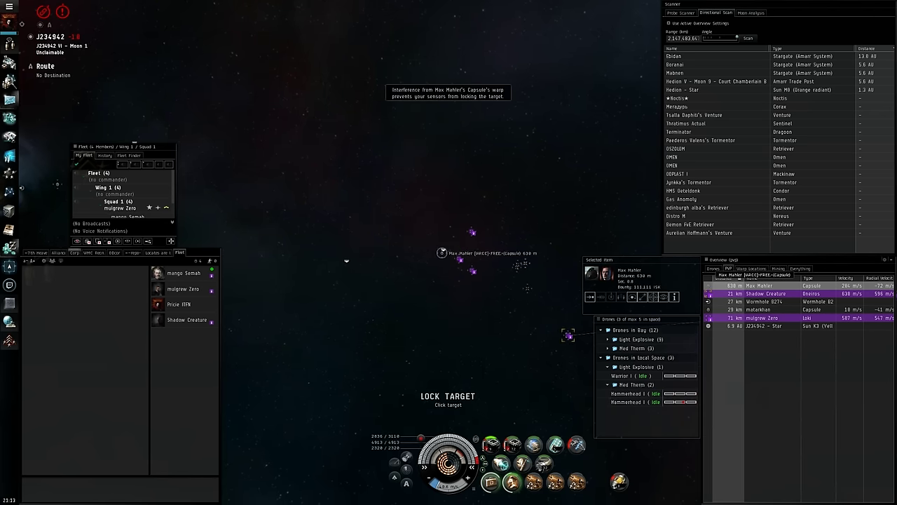
{"action": "left_click", "coordinate": [759, 309], "text": "ctrl"}
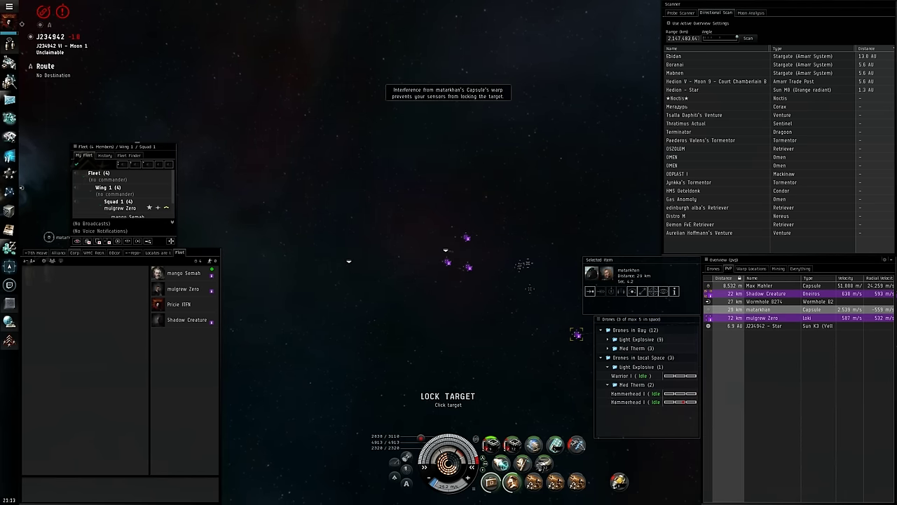
{"action": "left_click", "coordinate": [578, 335]}
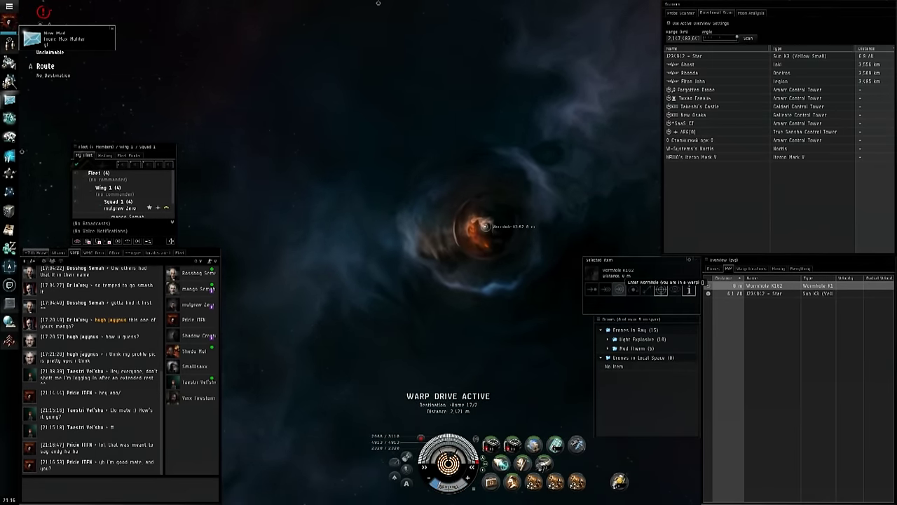
{"action": "left_click", "coordinate": [619, 289]}
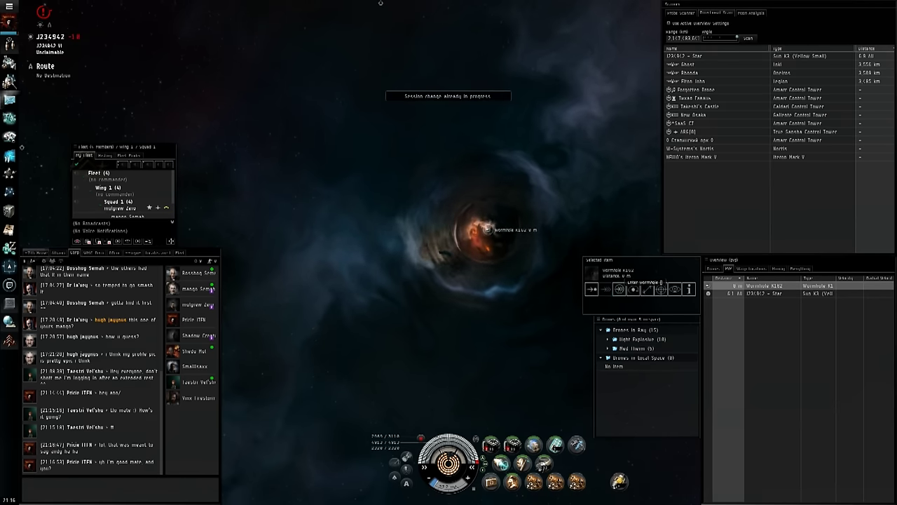
{"action": "key", "text": "alt+i"}
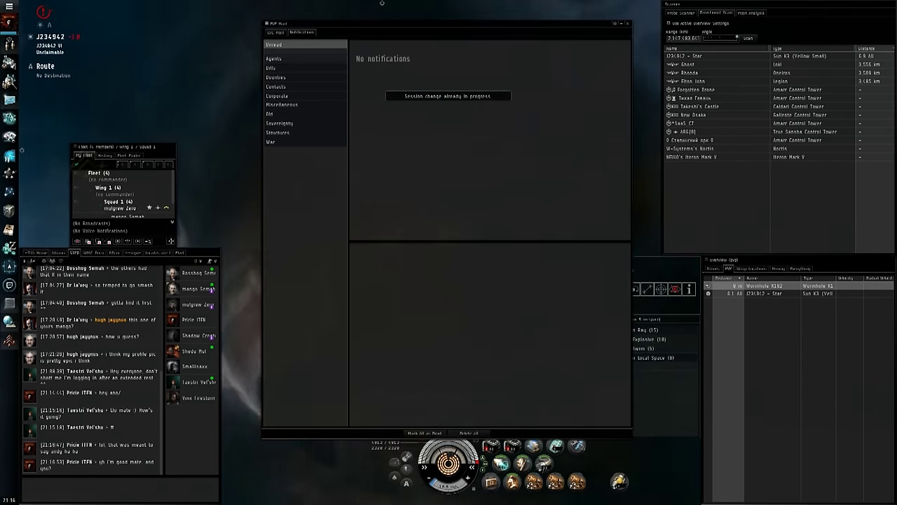